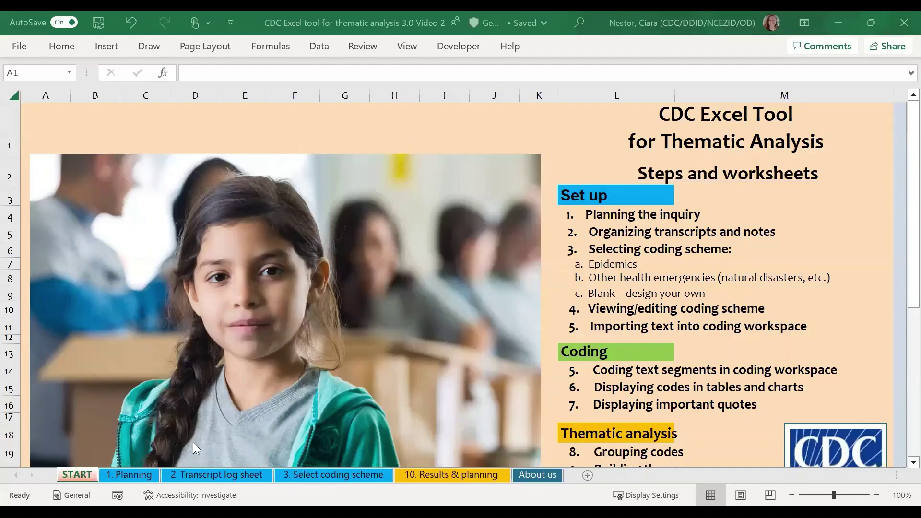
- On the 1. Planning sheet, step through the Questions, Uses, Implementors and Demand for information prompts in C4–F4
left_click(121, 474)
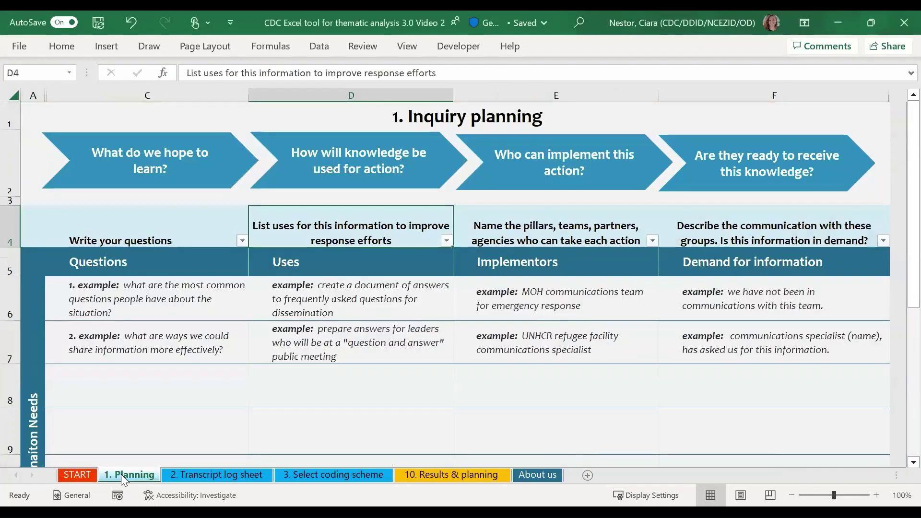
left_click(119, 228)
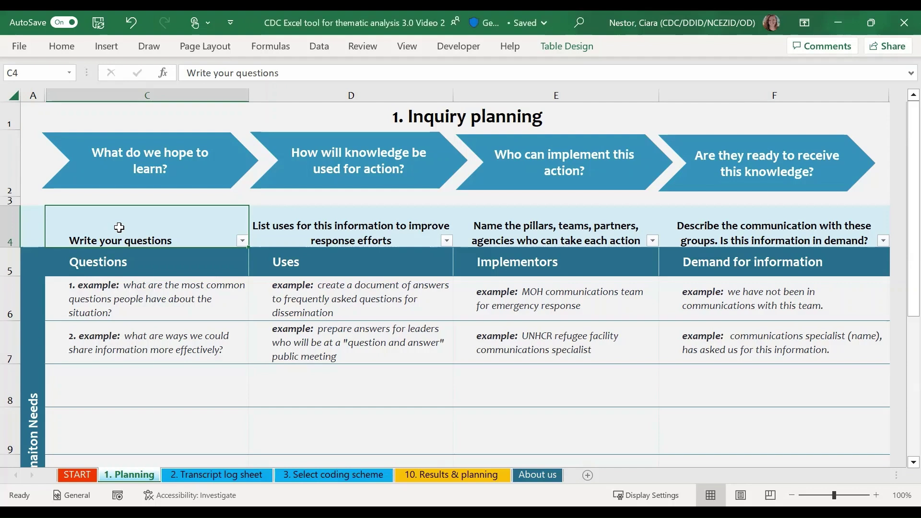
key("Right")
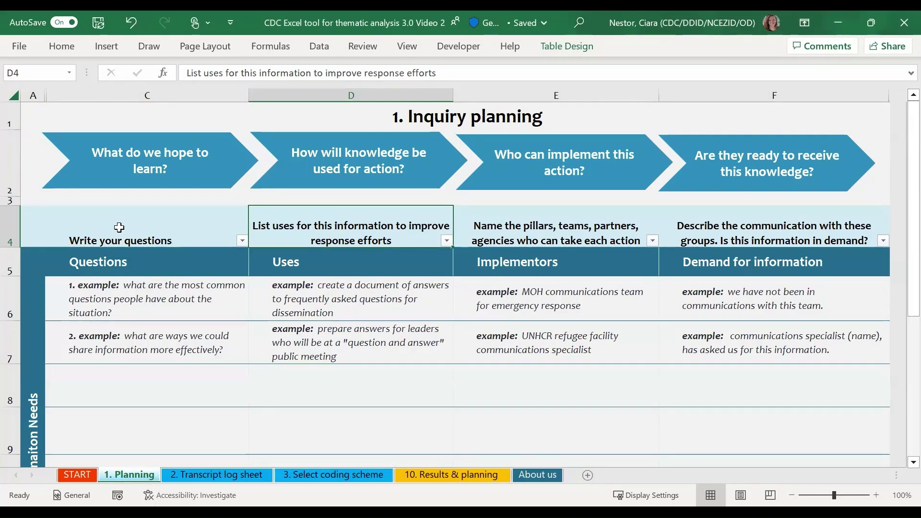
key("Right")
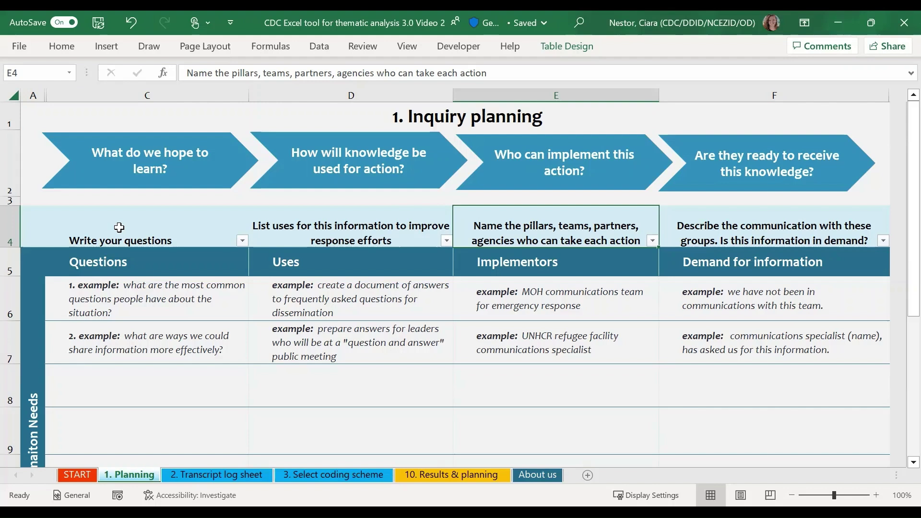
key("Right")
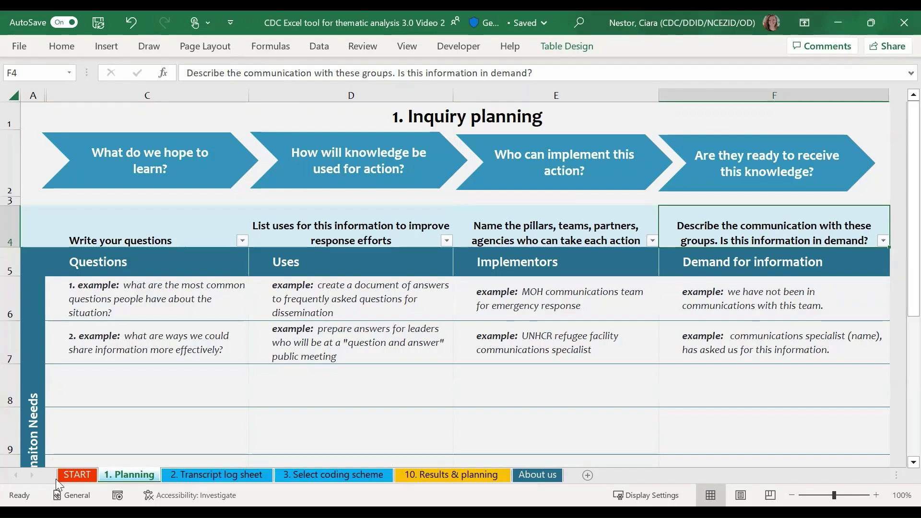
- Show the 2. Transcript log sheet and highlight its File ID and Collection Date headings
left_click(208, 477)
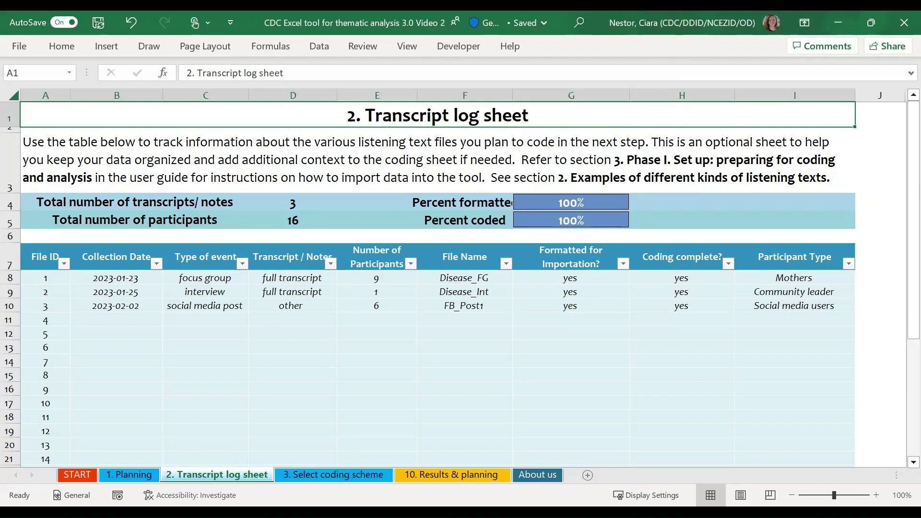
left_click(49, 254)
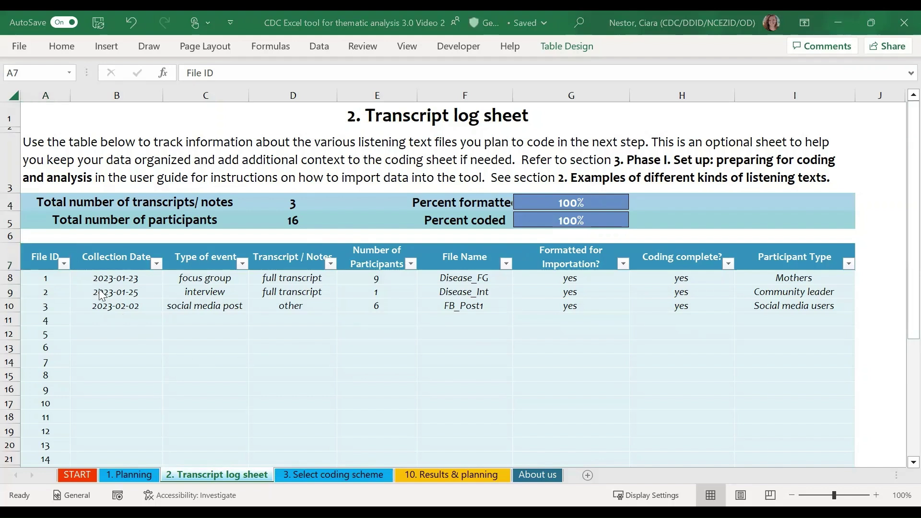
left_click(111, 255)
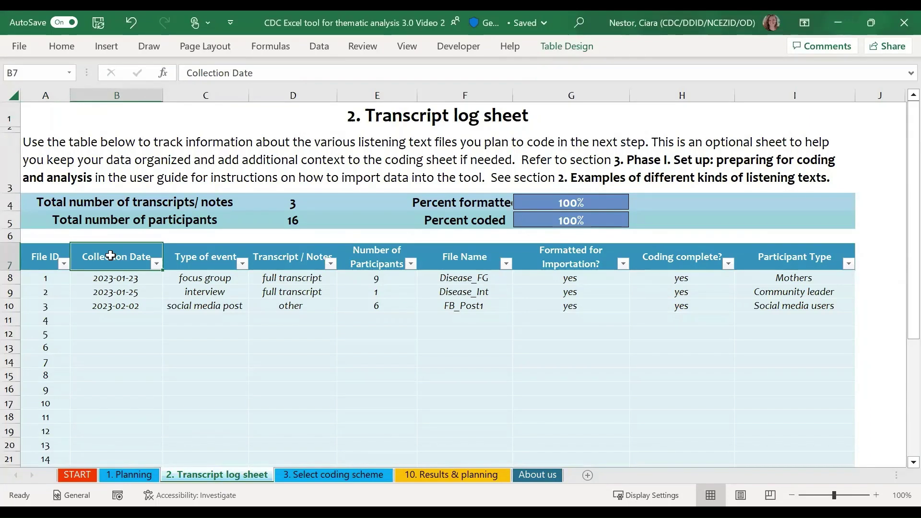
- Enter 2023-01-23 as transcript 4's collection date in B11
left_click(109, 321)
type("202")
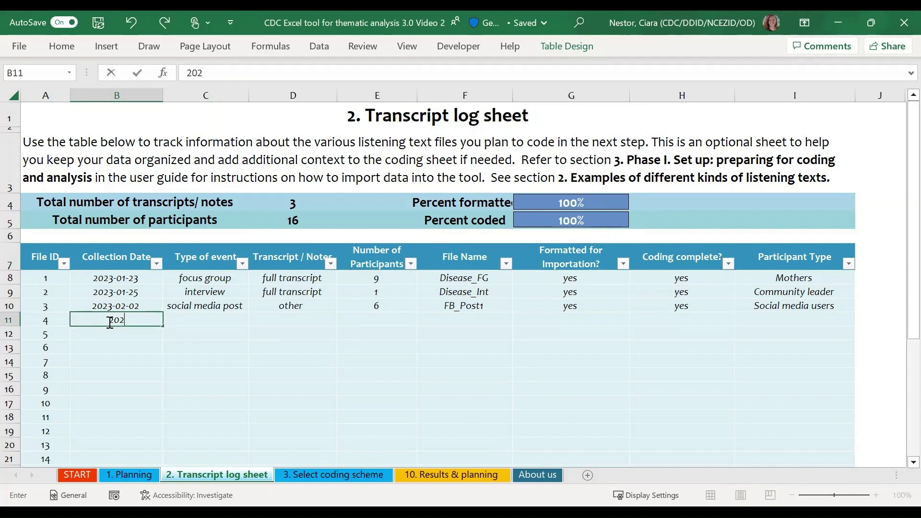
type("3-01-")
type("2")
type("6")
key("BackSpace")
type("3")
key("Tab")
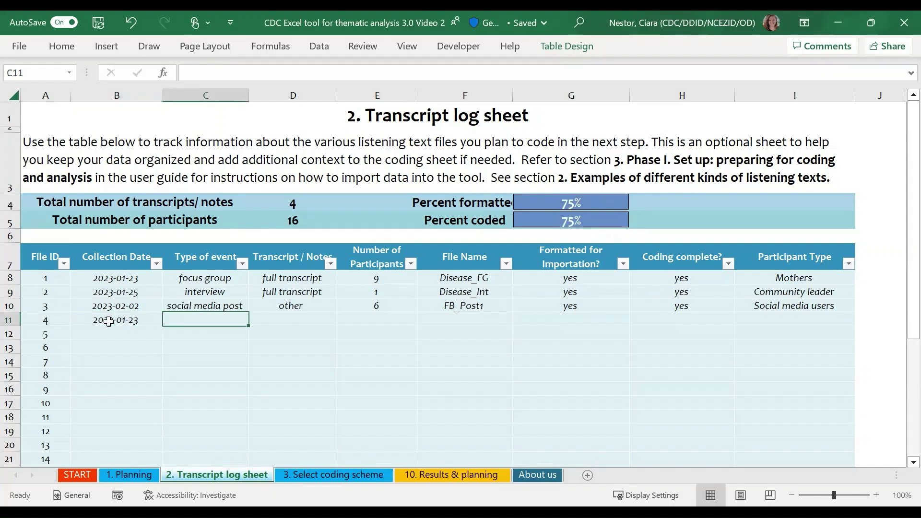
- Check the stored date and the transcript total, which is now 4
left_click(109, 321)
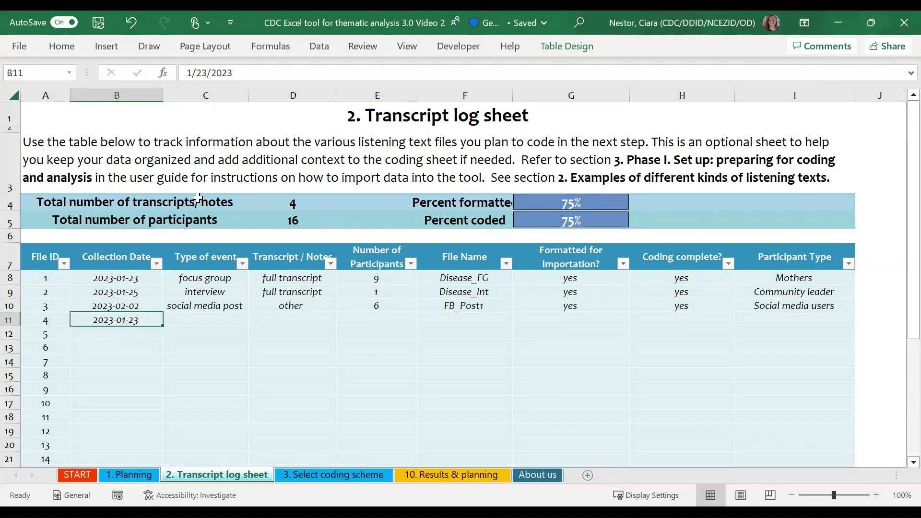
left_click_drag(197, 197, 280, 205)
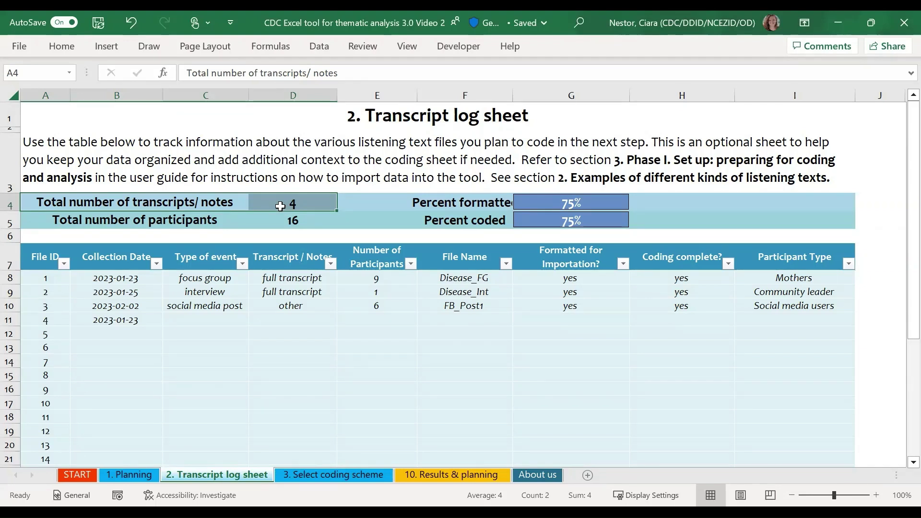
left_click(204, 320)
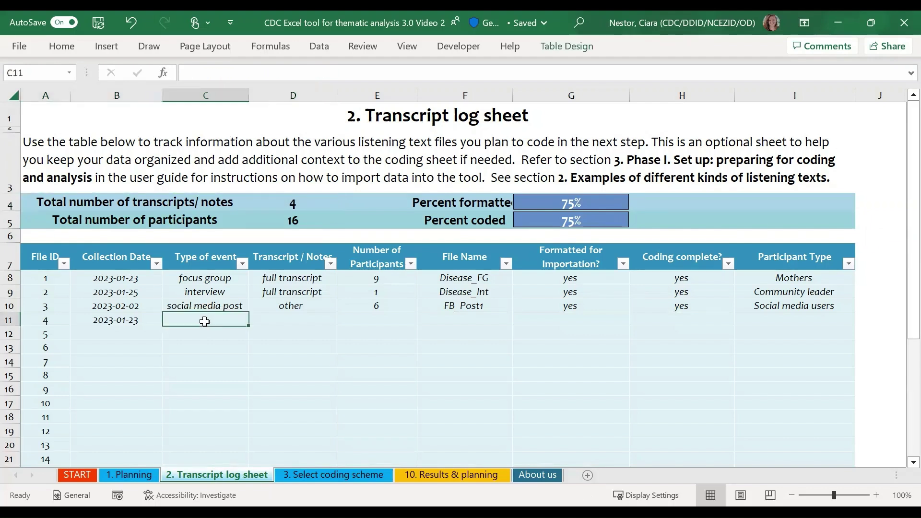
- Set transcript 4's Type of event in C11 to focus group
mouse_move(243, 312)
left_mouse_down()
mouse_move(257, 319)
mouse_move(230, 319)
left_mouse_up()
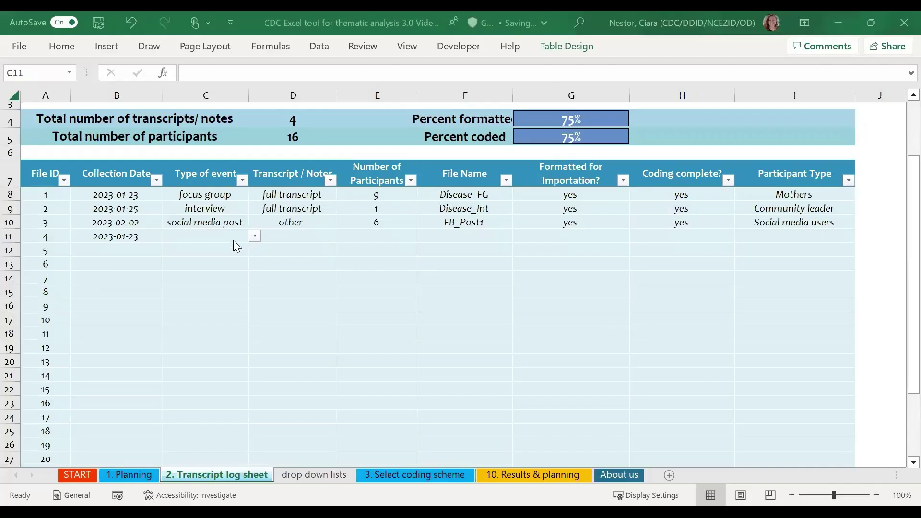
left_click(247, 238)
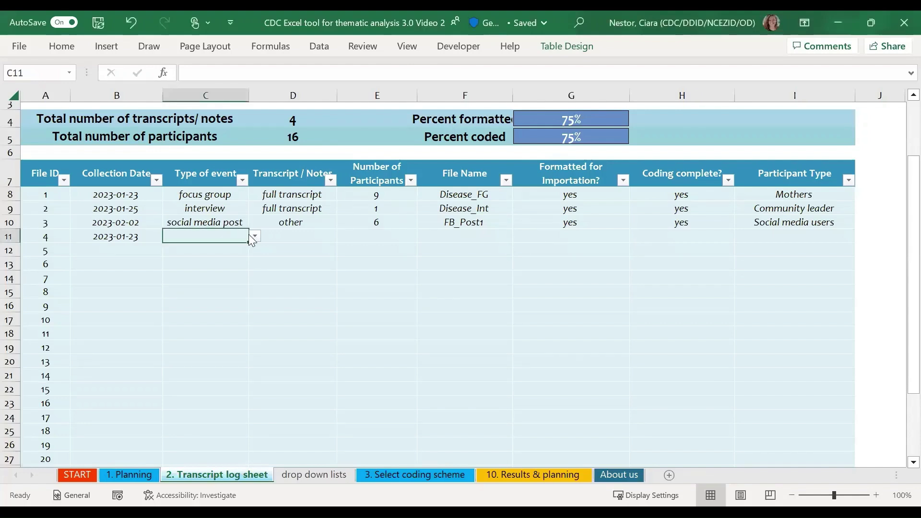
left_click(254, 237)
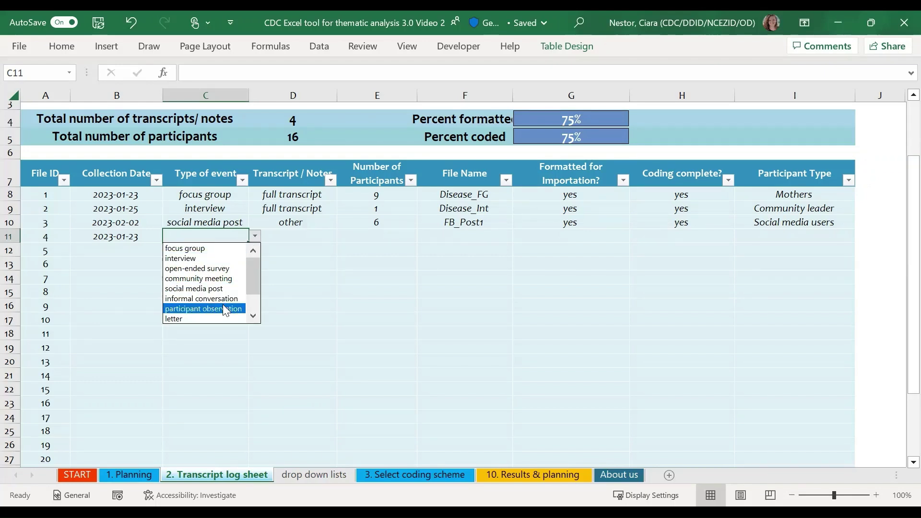
scroll(225, 302, "down", 3)
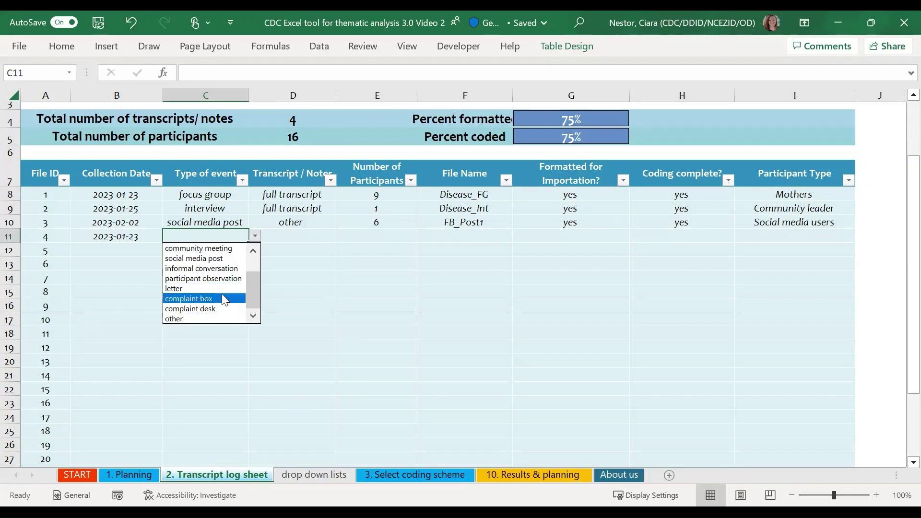
left_click_drag(252, 290, 254, 268)
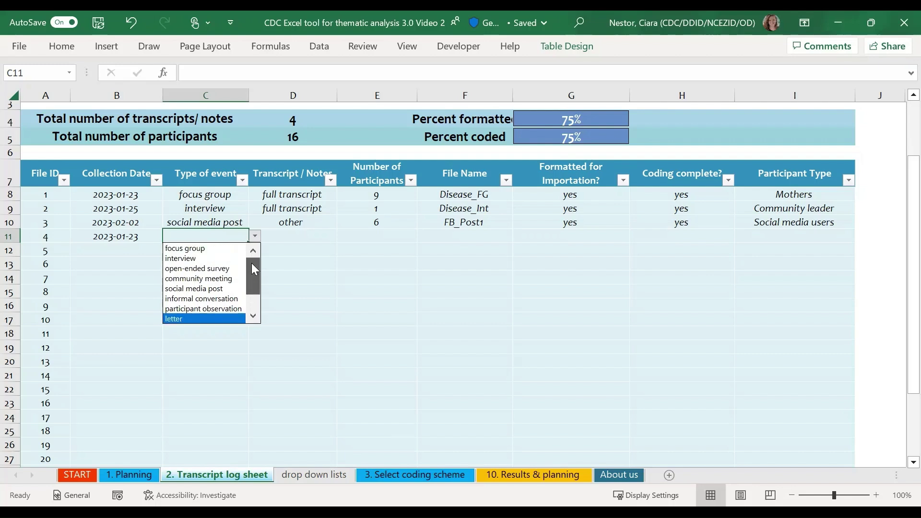
left_click(201, 248)
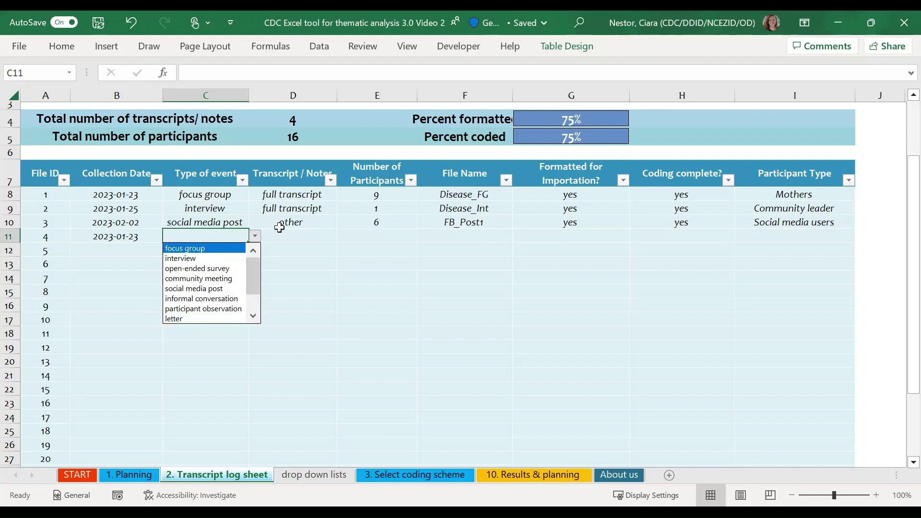
- Set transcript 4's Transcript / Notes in D11 to full transcript
left_click(288, 234)
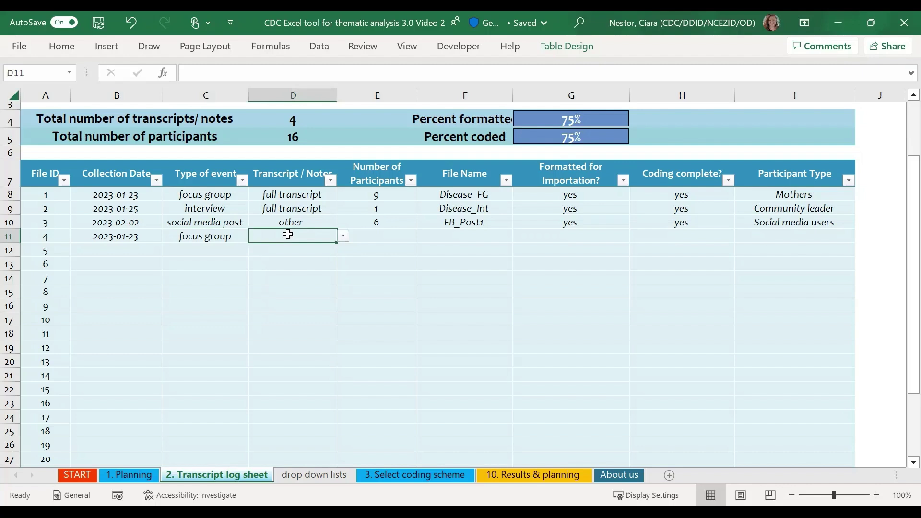
left_click(344, 236)
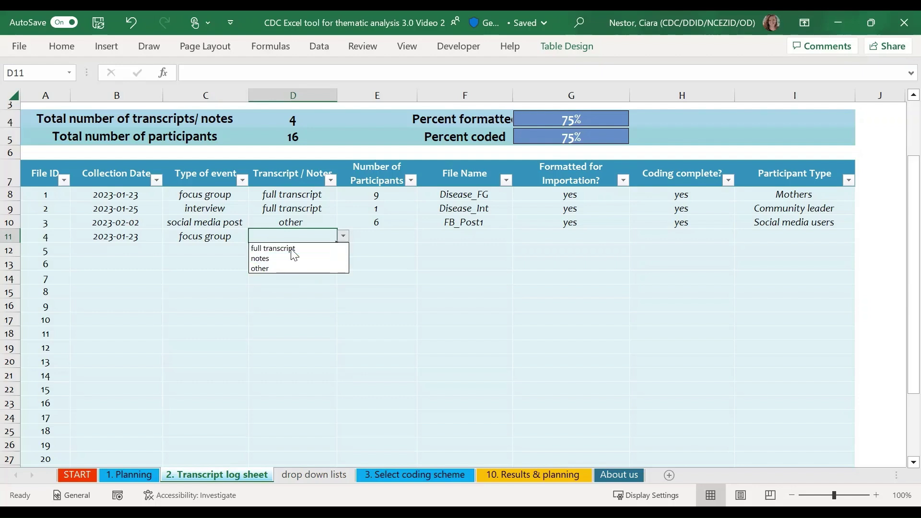
left_click(291, 248)
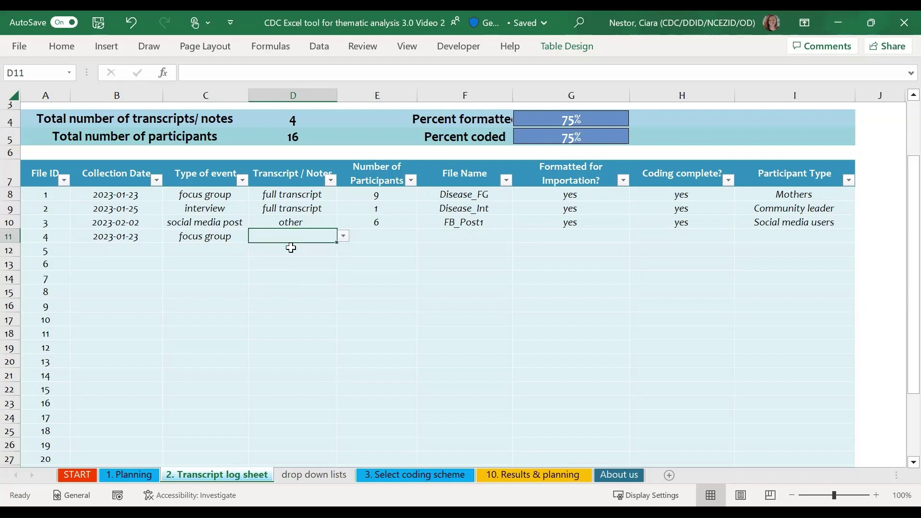
left_click(367, 236)
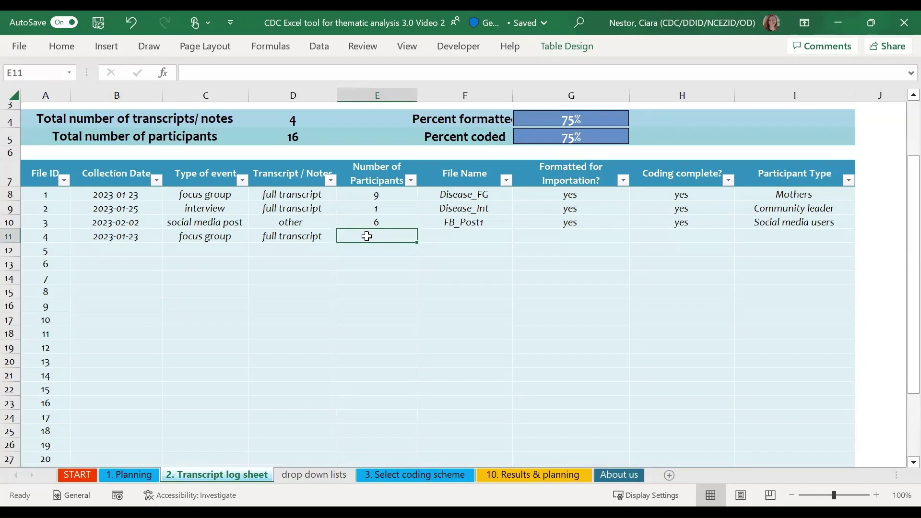
- Enter 9 participants for transcript 4 and check the participant total, now 25
type("9")
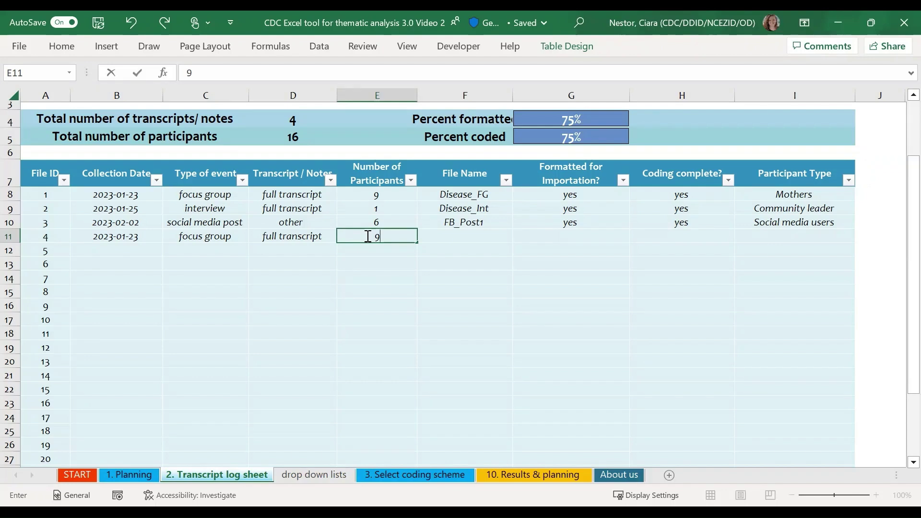
key("Tab")
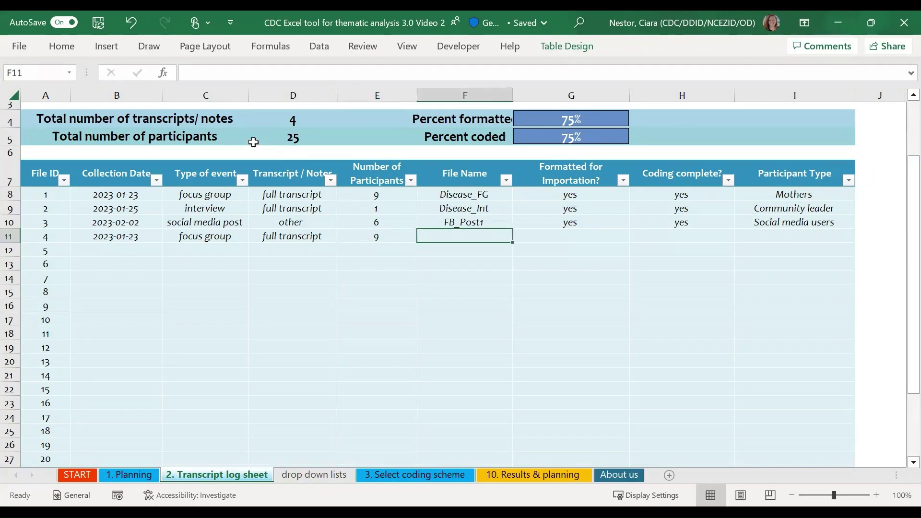
left_click(227, 135)
left_click_drag(227, 135, 319, 138)
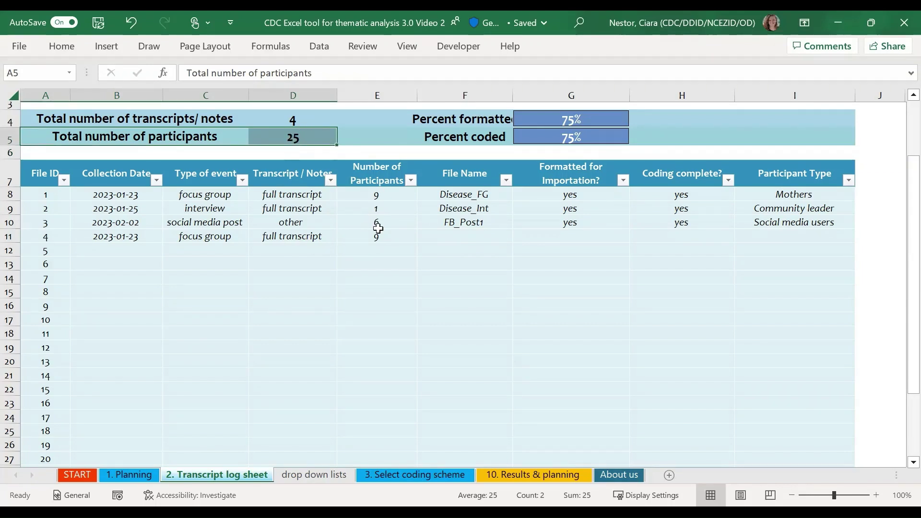
- Enter Goma_FG as transcript 4's file name
left_click(434, 235)
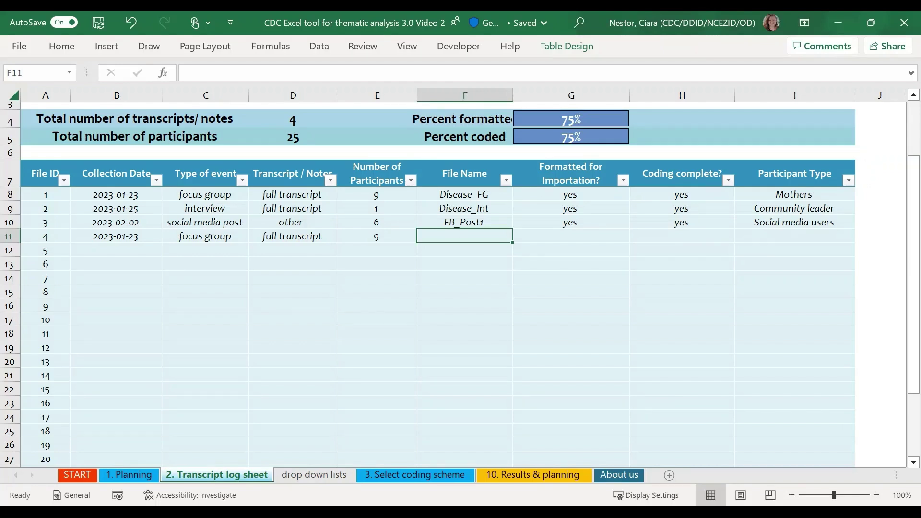
type("Goma_F")
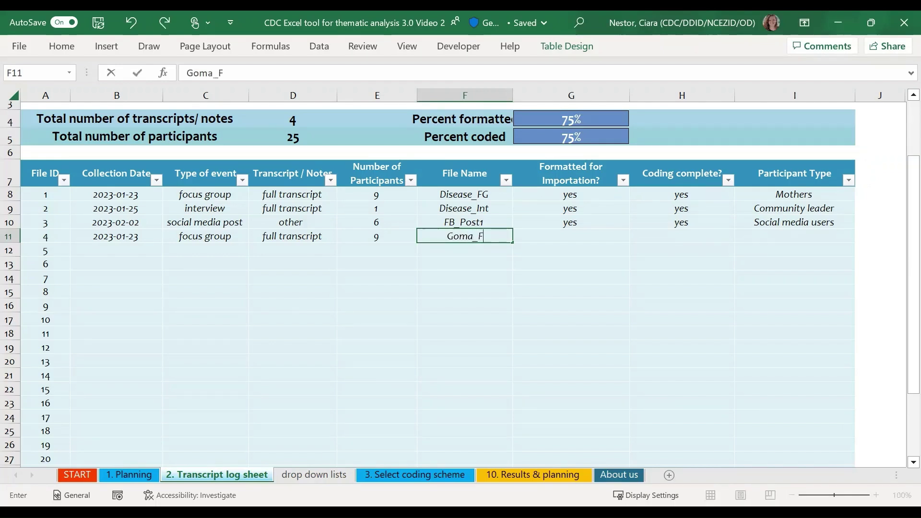
type("G")
left_click(611, 237)
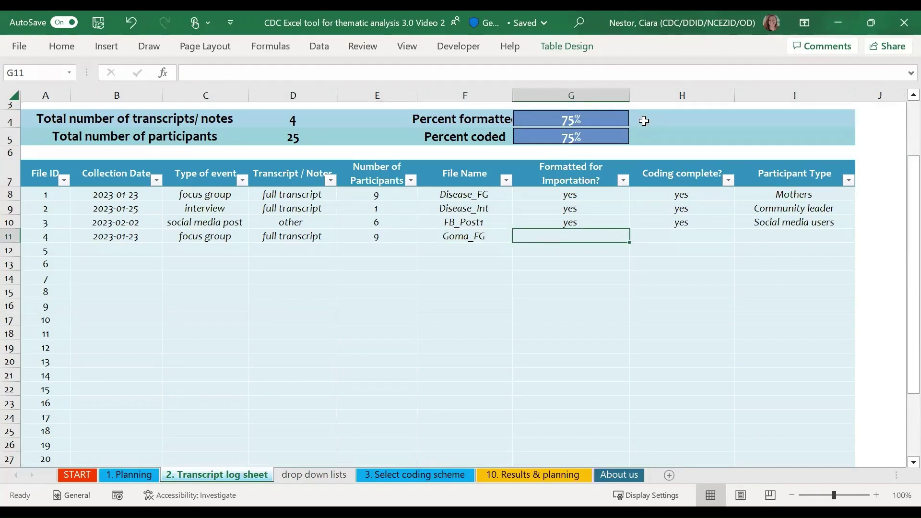
scroll(643, 121, "up", 1)
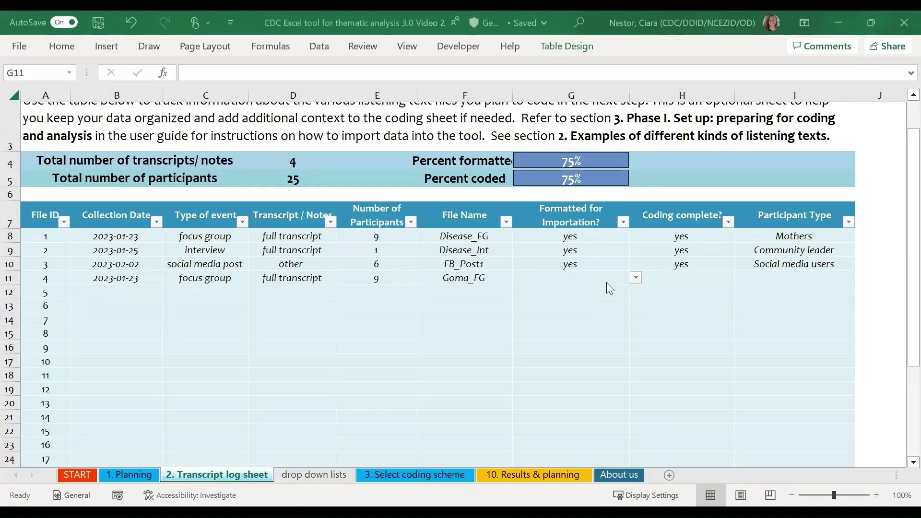
- Mark transcript 4 as formatted for importation (yes) and not yet coded (no)
left_click(634, 279)
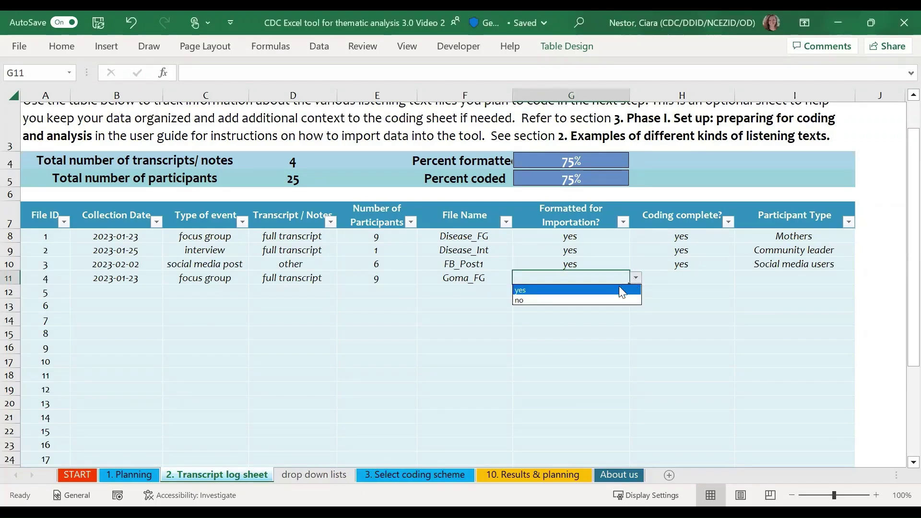
left_click(622, 289)
left_click(675, 276)
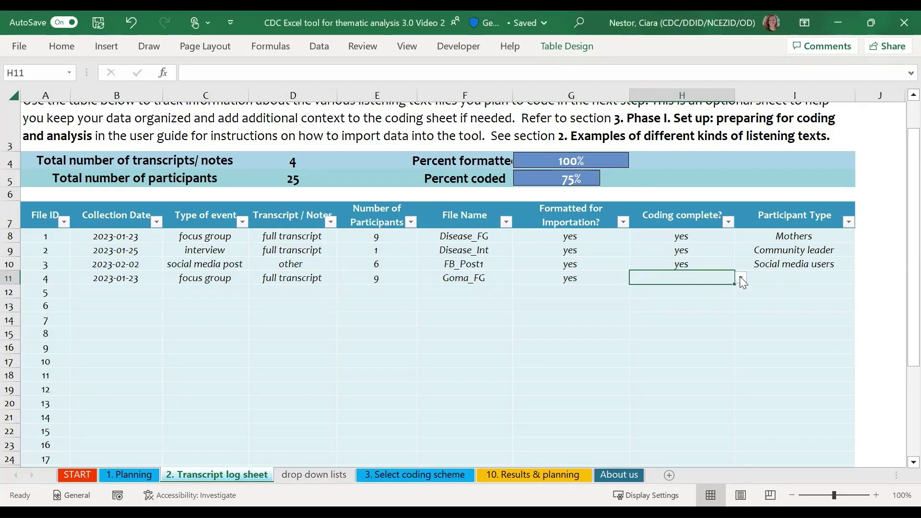
left_click(741, 279)
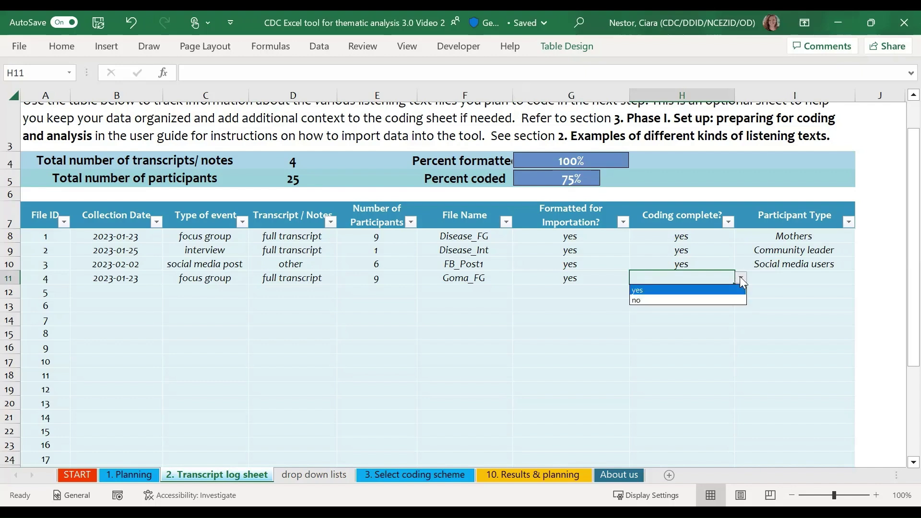
left_click(702, 302)
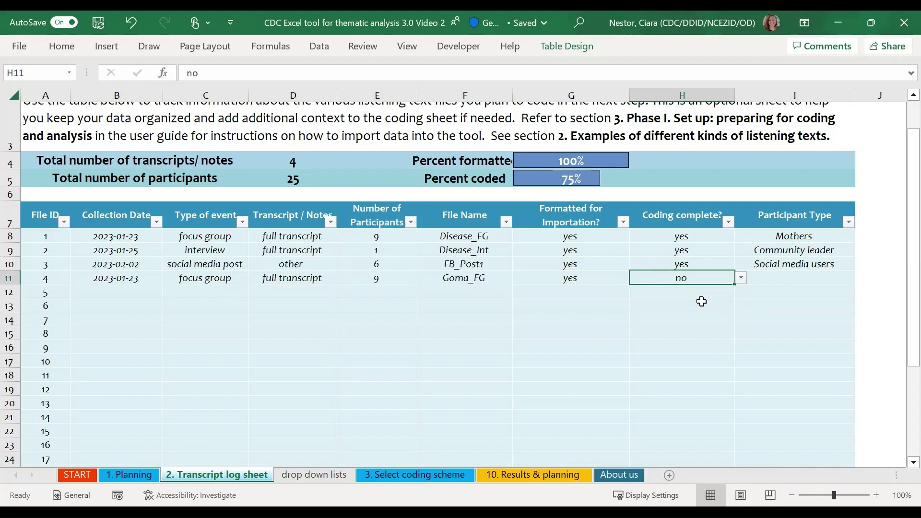
- Briefly switch coding complete to yes to check Percent coded, then reset it to no
left_click(742, 279)
left_click(701, 291)
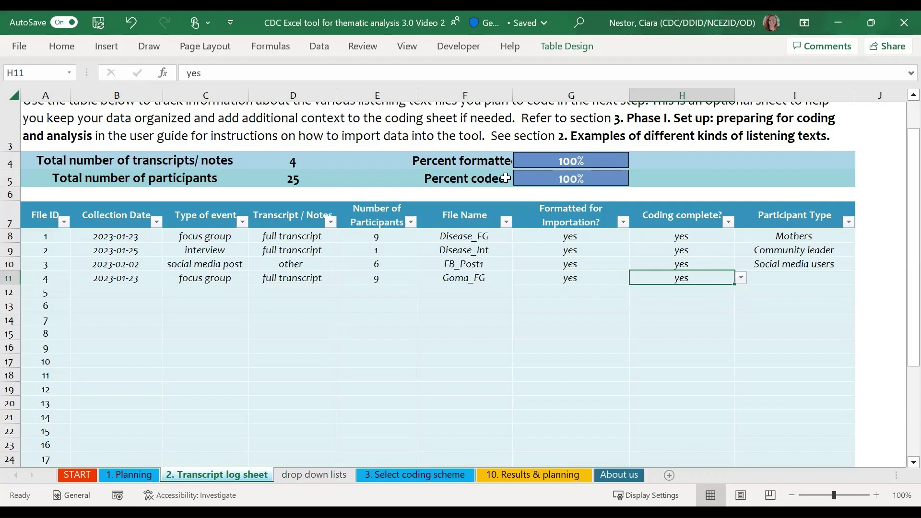
left_click(491, 162)
left_click(485, 180)
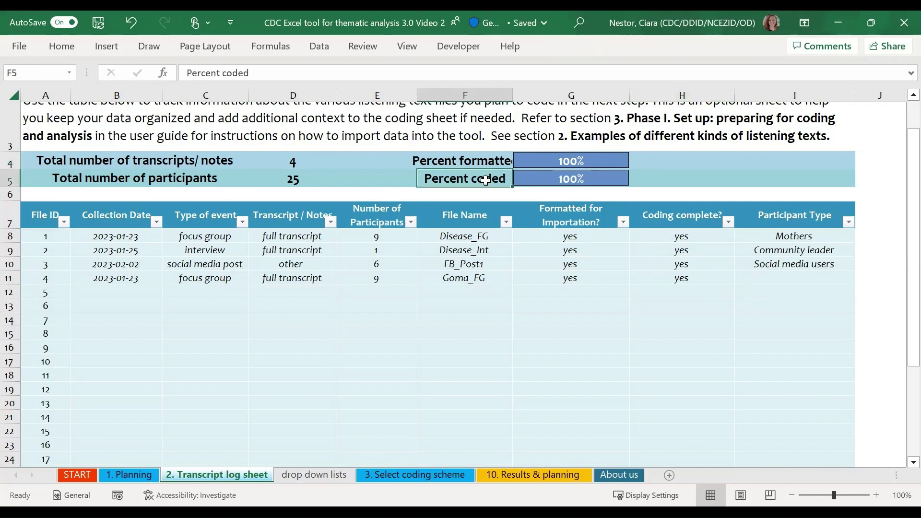
left_click(702, 279)
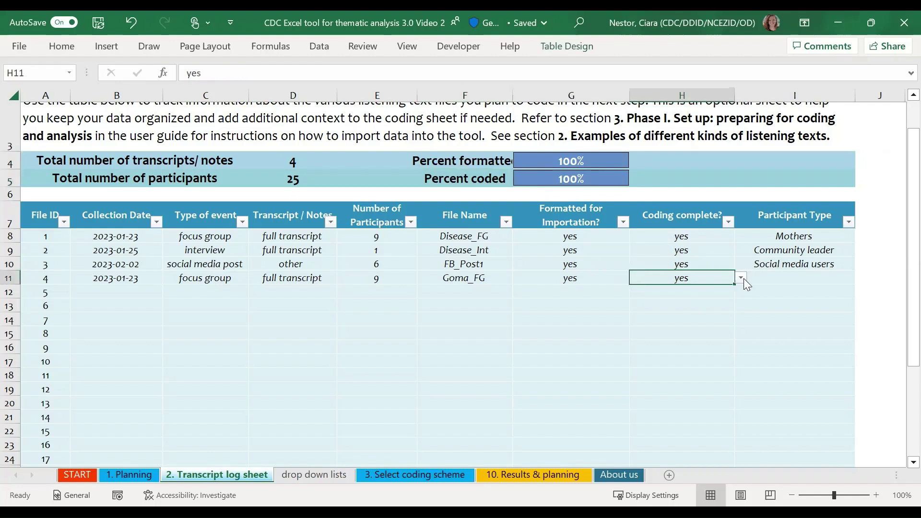
left_click(742, 279)
left_click(690, 300)
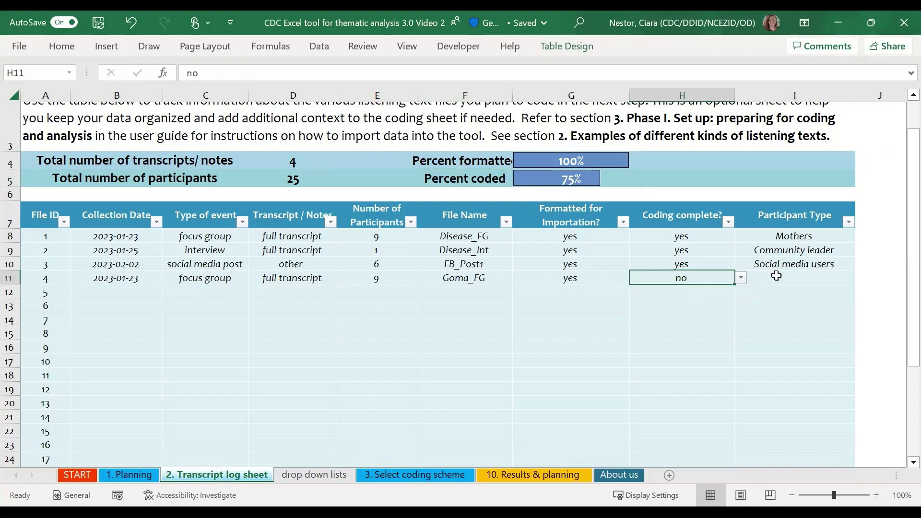
- Enter Mothers as transcript 4's participant type
left_click(776, 276)
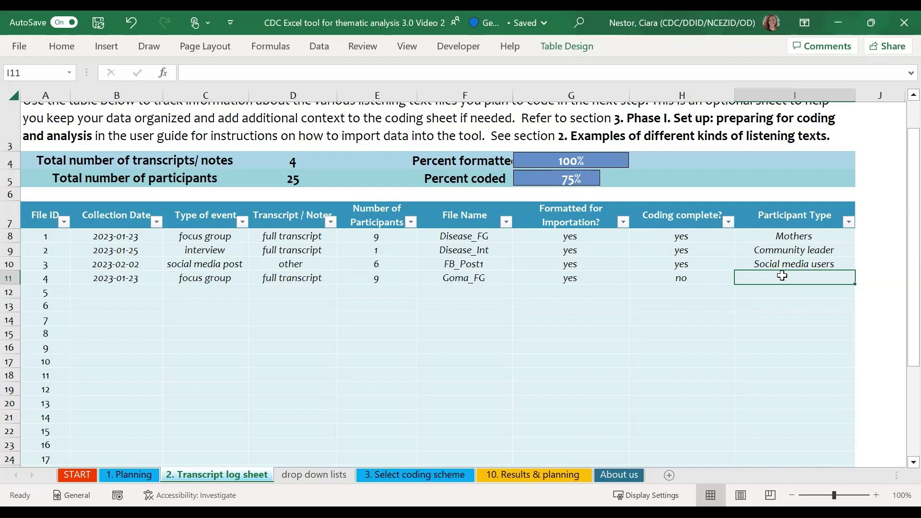
type("Mothers")
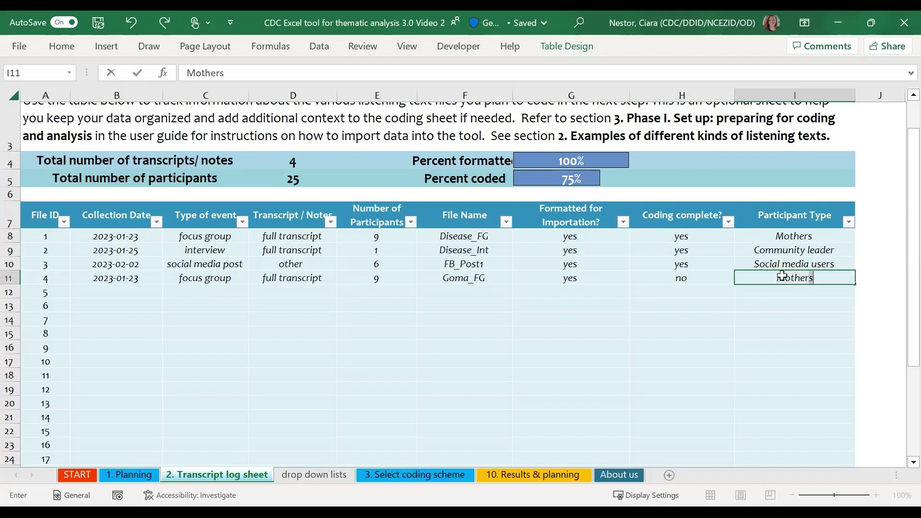
key("Return")
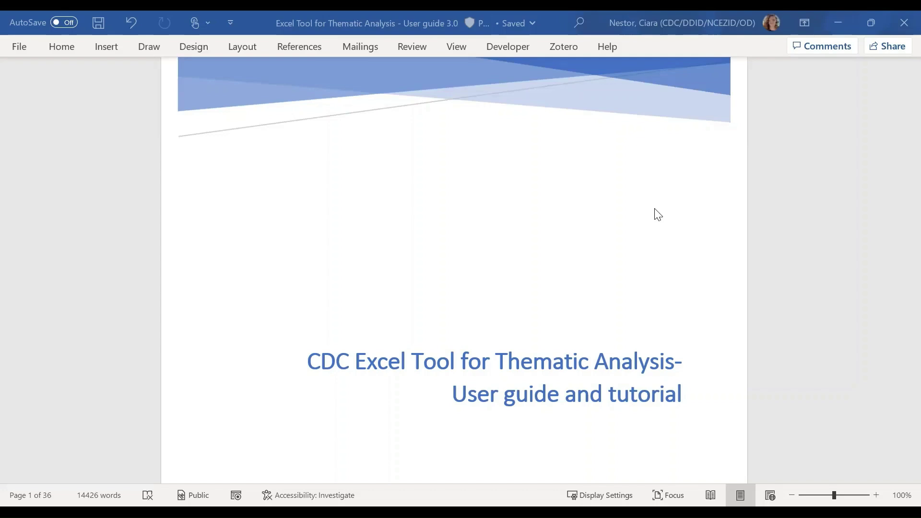
- Scroll the user guide's table of contents and jump to Appendix: Coding Schemes
scroll(658, 214, "down", 15)
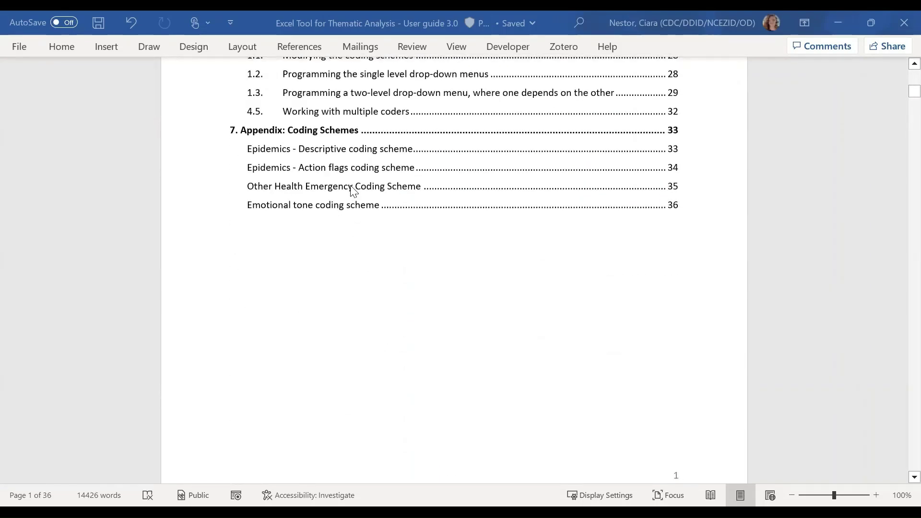
scroll(353, 188, "up", 5)
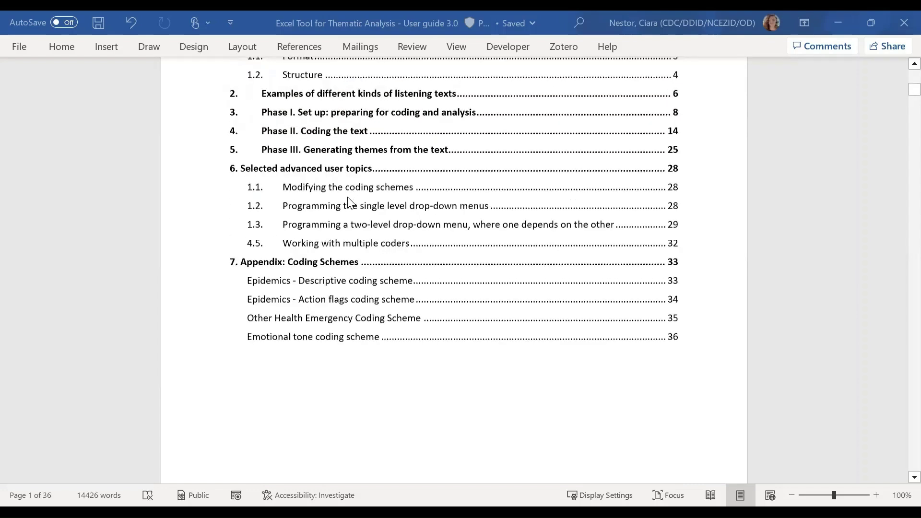
scroll(346, 226, "up", 1)
scroll(348, 235, "down", 1)
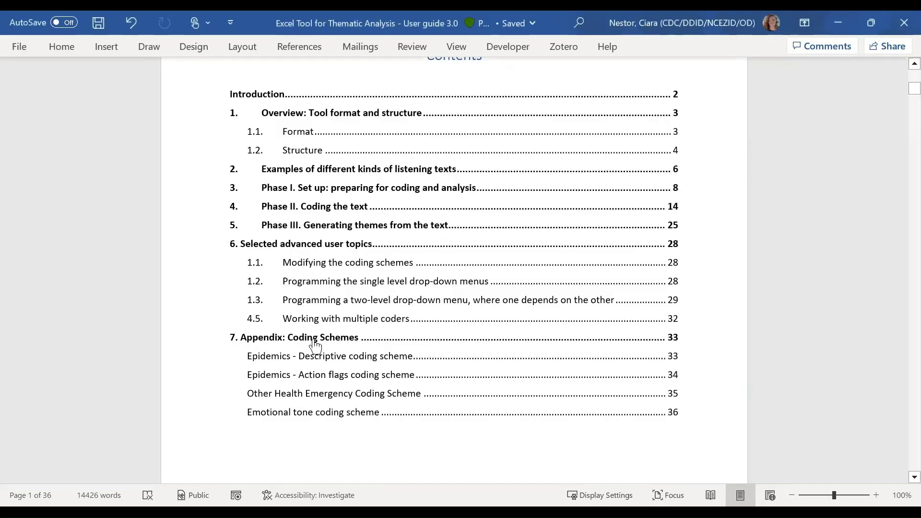
left_click(316, 337, "ctrl")
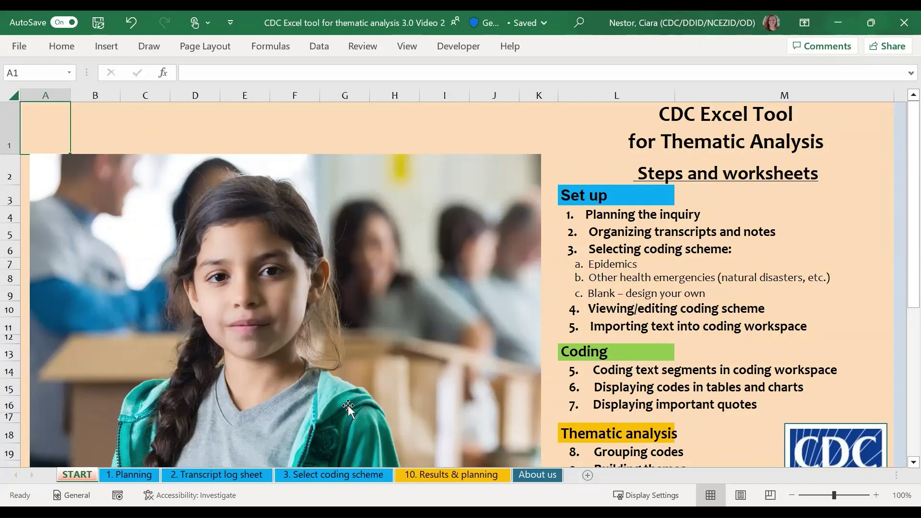
- Switch to the 3. Select coding scheme sheet
left_click(347, 474)
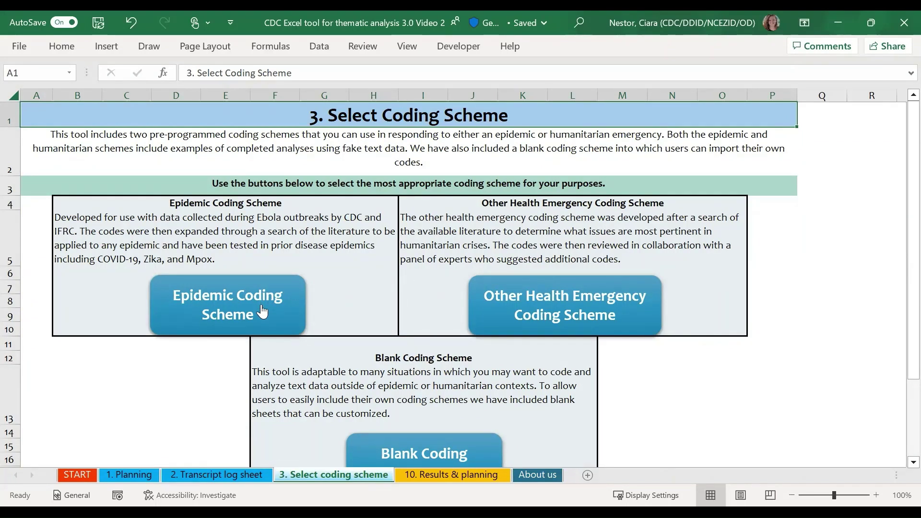
- Choose the Epidemic Coding Scheme to unhide and display the 4(a) coding sheets
left_click(242, 324)
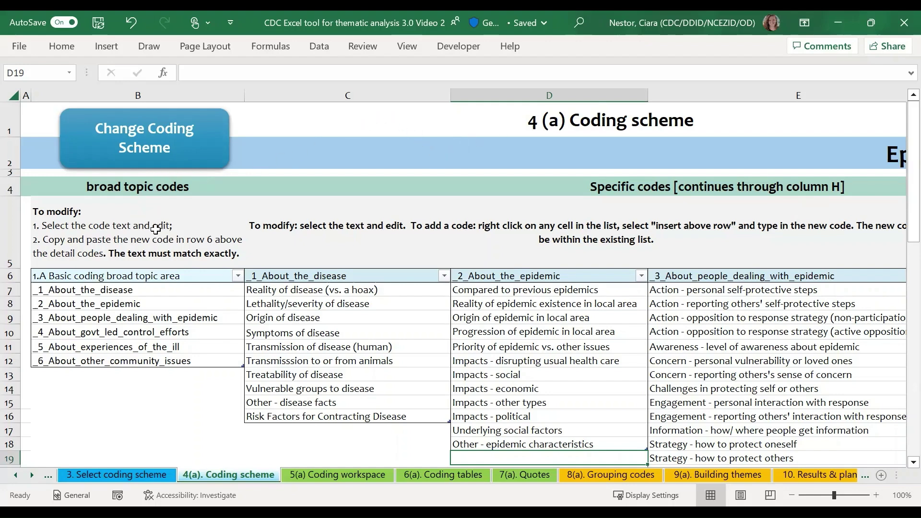
- Change to the Blank Coding Scheme and browse the 4(c) placeholder codes from A7
left_click(184, 149)
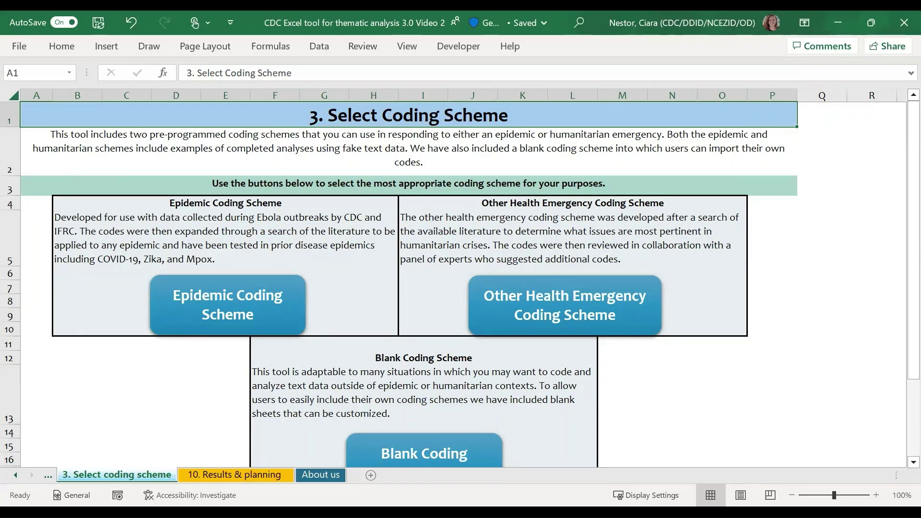
left_click(388, 448)
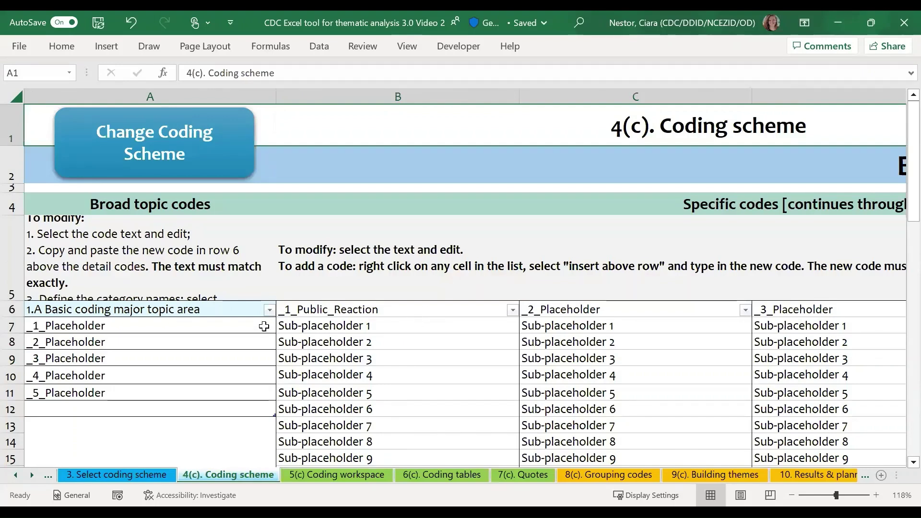
left_click(214, 327)
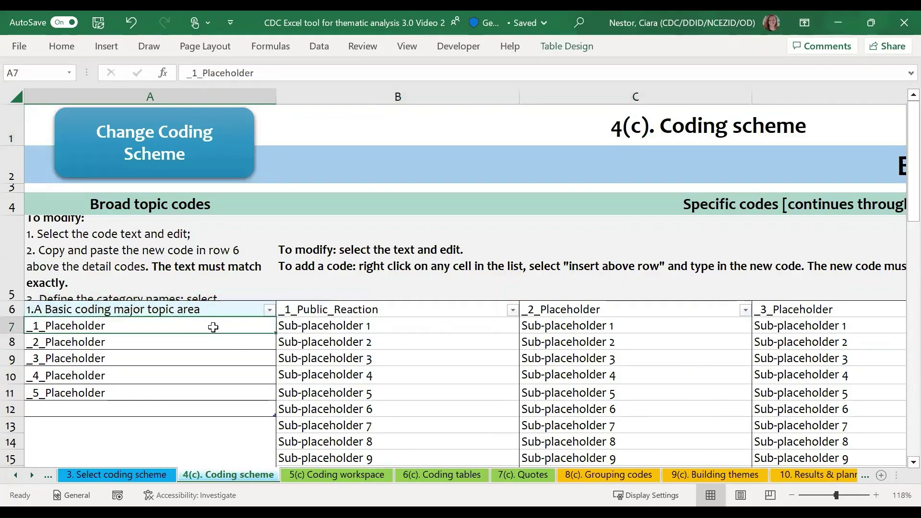
scroll(213, 327, "down", 1)
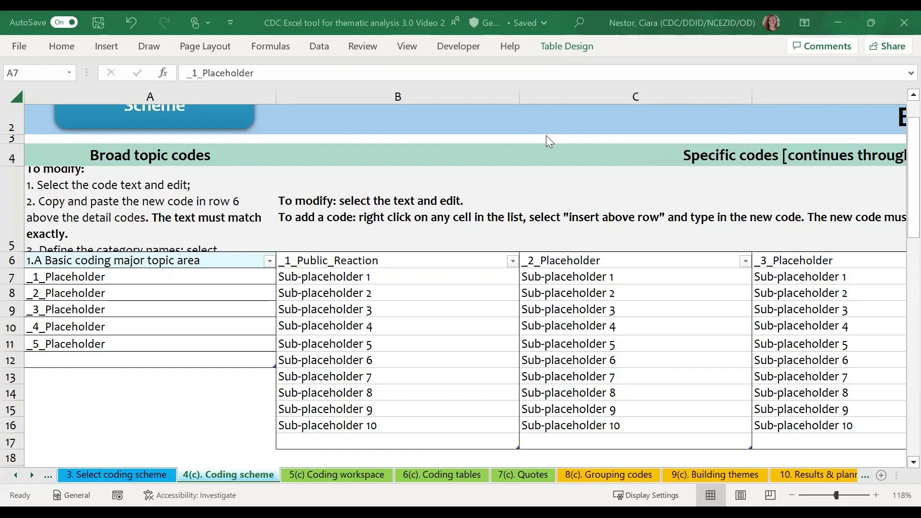
- Reselect the Epidemic Coding Scheme on '3. Select coding scheme', restoring the six broad topic codes
left_click(141, 478)
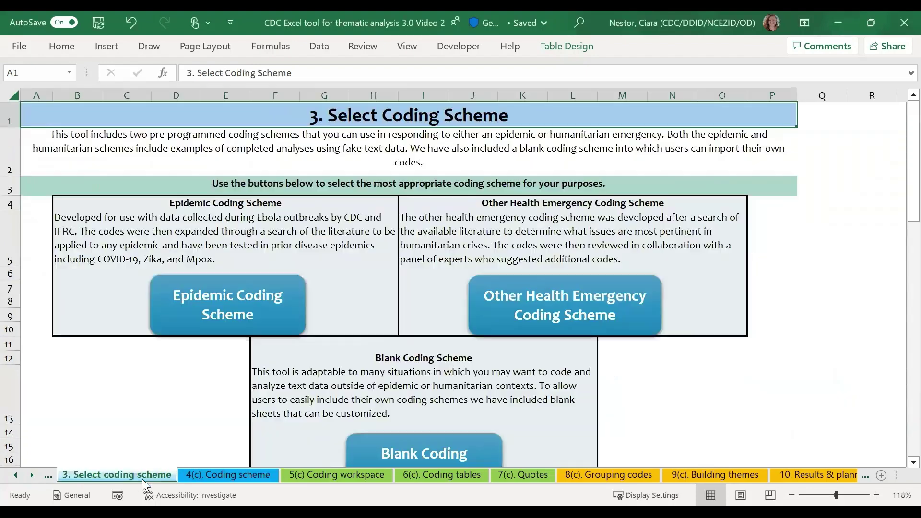
left_click(207, 313)
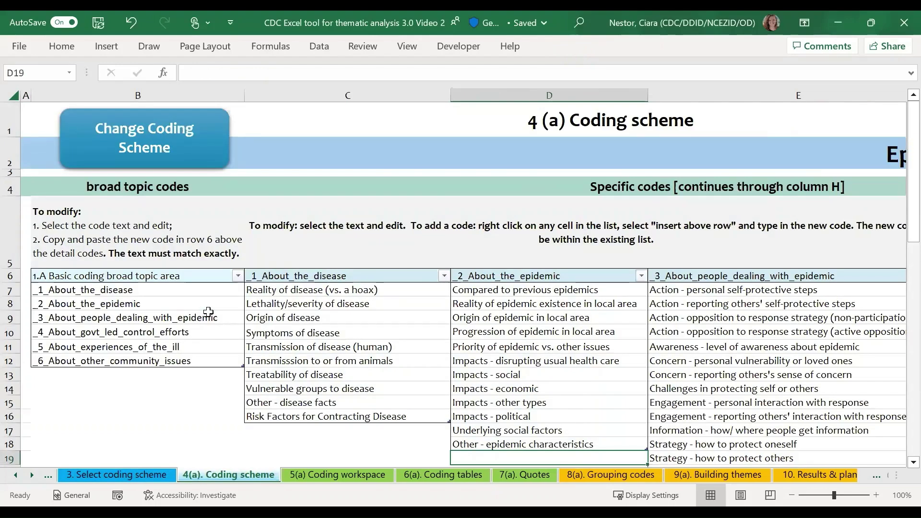